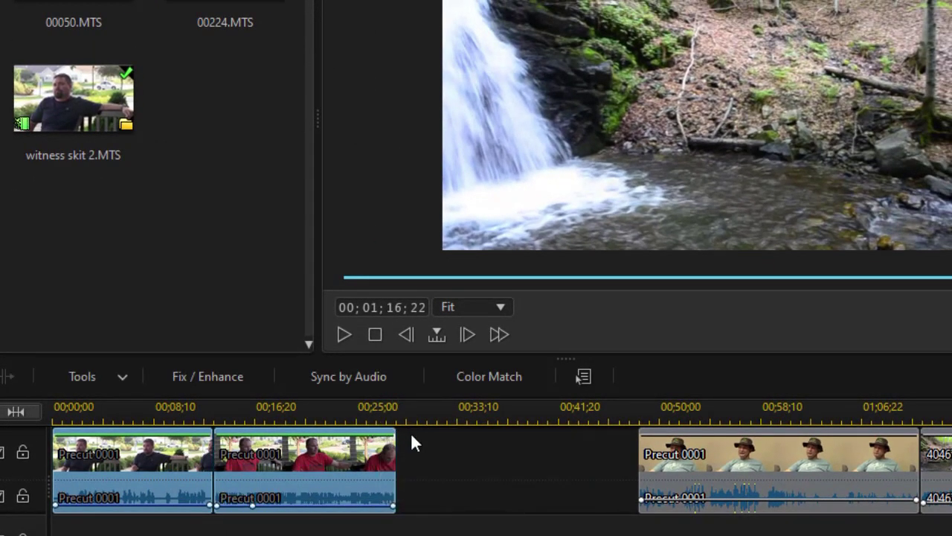
# Unlink video and audio on both dialogue clips and return playback to the timeline start
pyautogui.rightClick(294, 473)
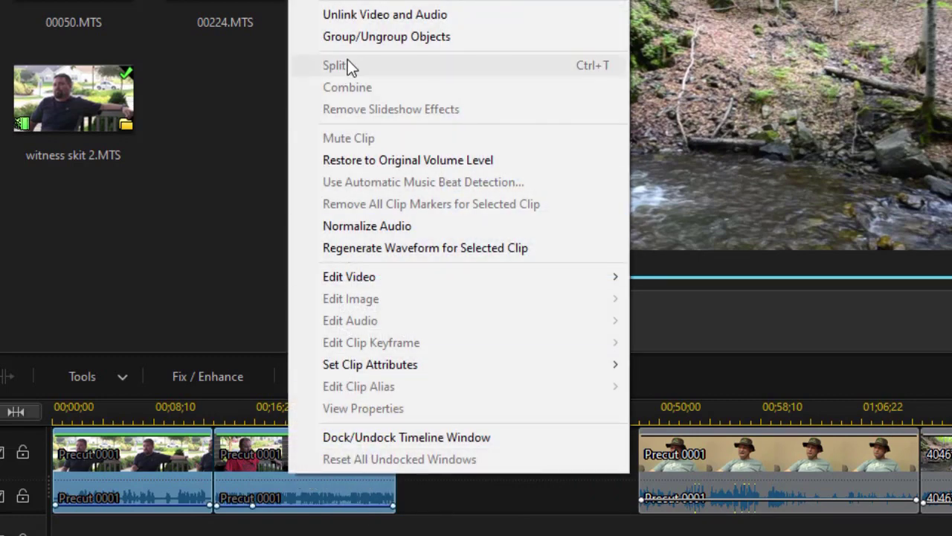
pyautogui.click(378, 12)
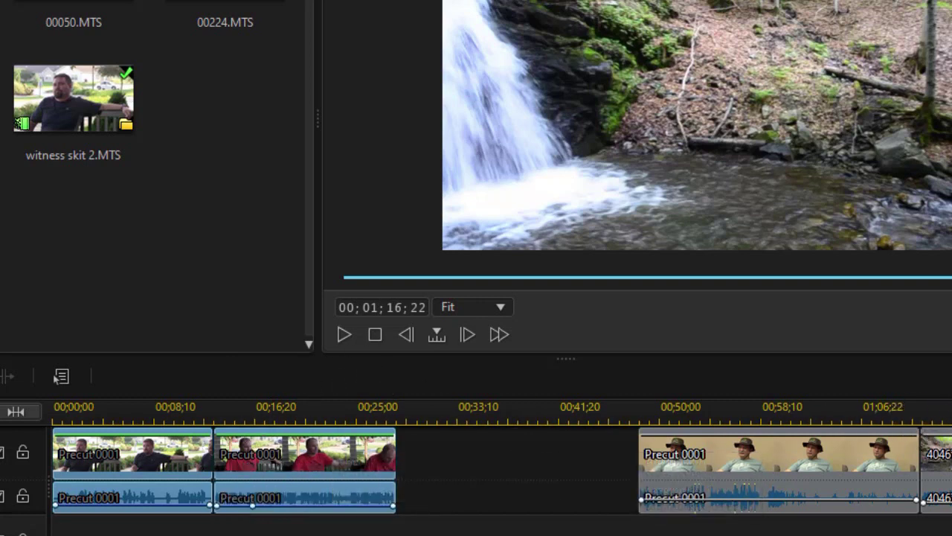
pyautogui.moveTo(419, 410); pyautogui.dragTo(54, 411)
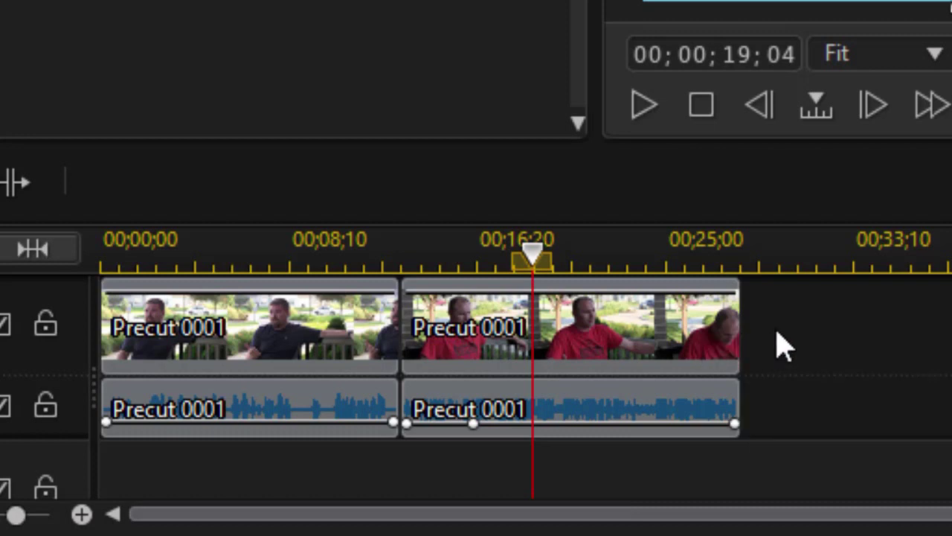
pyautogui.moveTo(303, 476)
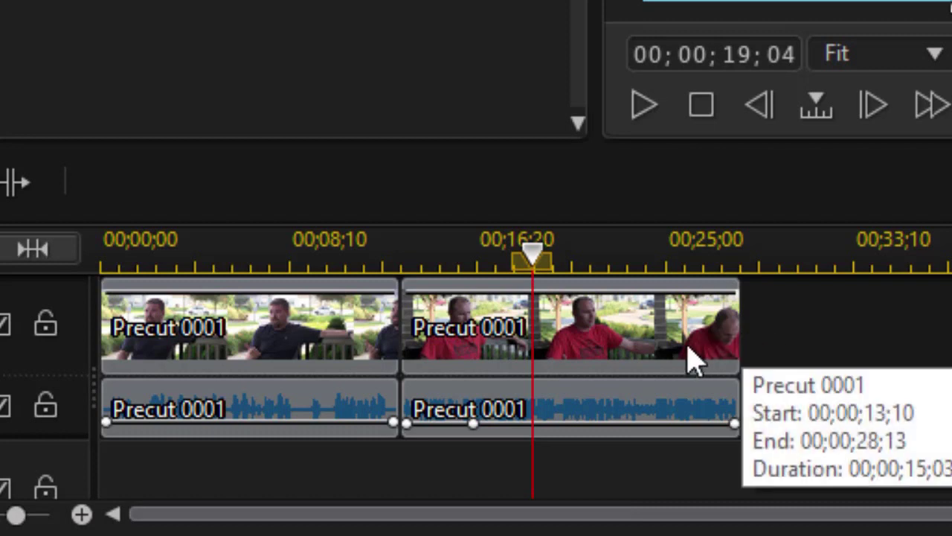
pyautogui.moveTo(132, 455)
pyautogui.click(350, 339)
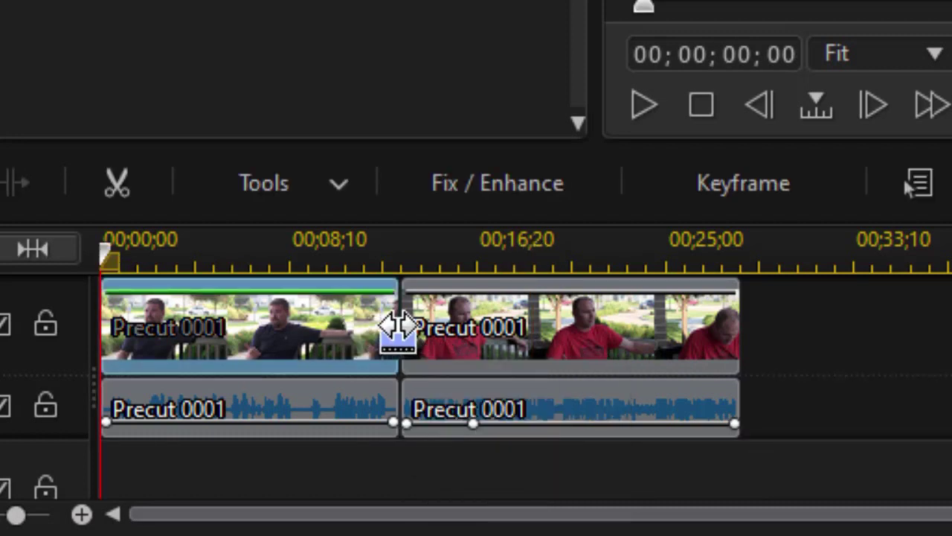
# Trim the first clip's video end to 11;17 (Trim Only) and extend the second clip's video back to 11;17
pyautogui.moveTo(398, 327); pyautogui.dragTo(357, 338)
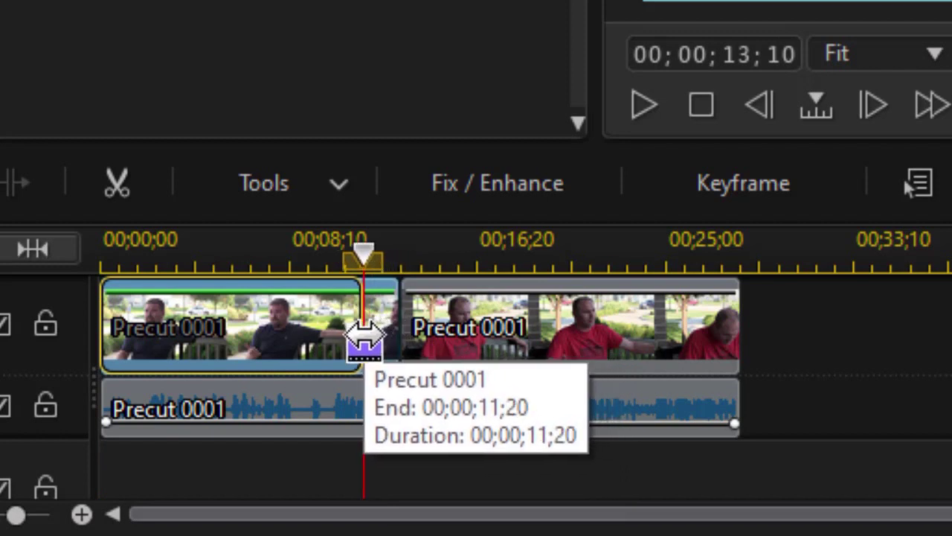
pyautogui.moveTo(357, 339); pyautogui.dragTo(362, 338)
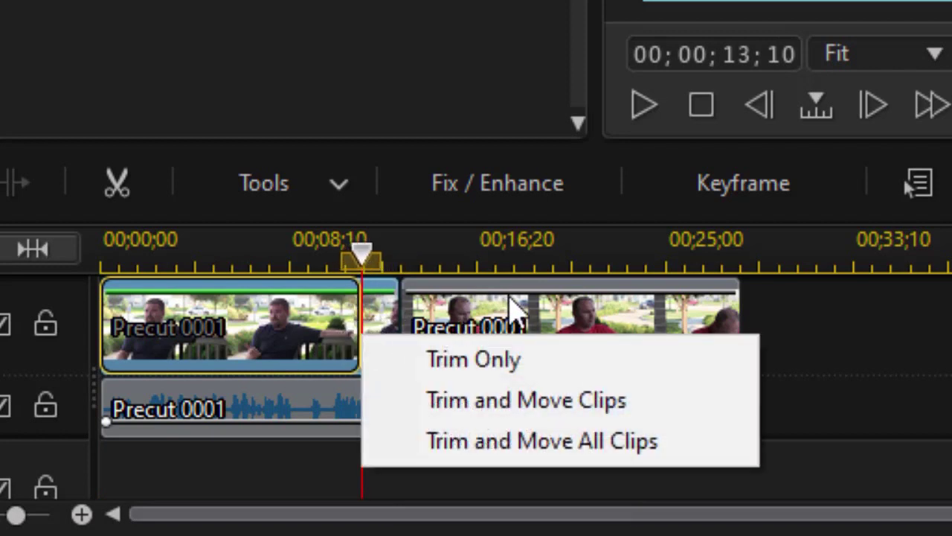
pyautogui.click(498, 368)
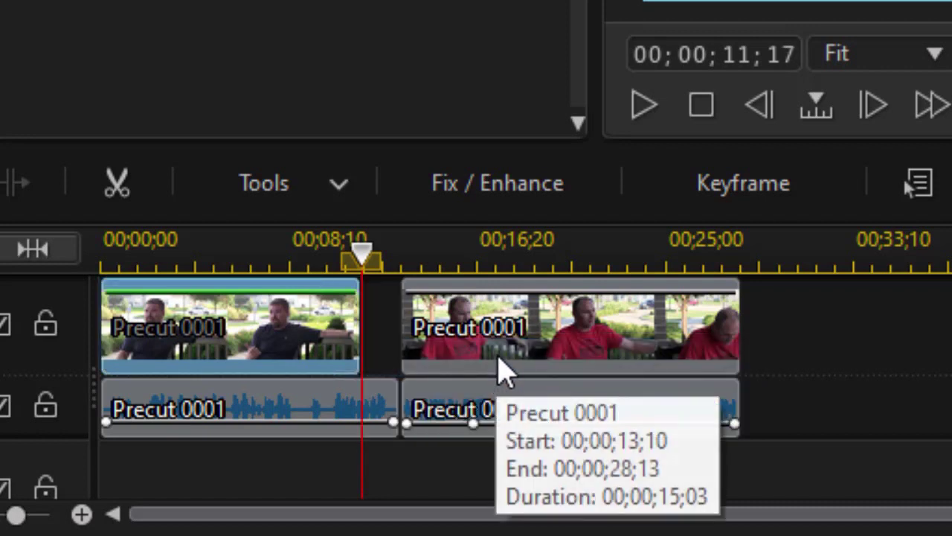
pyautogui.click(467, 337)
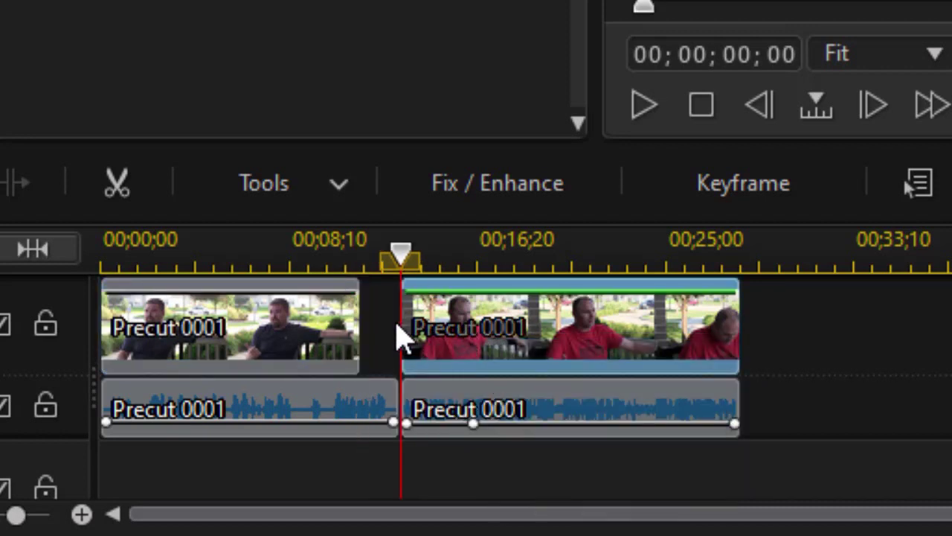
pyautogui.moveTo(500, 372)
pyautogui.moveTo(403, 334); pyautogui.dragTo(362, 338)
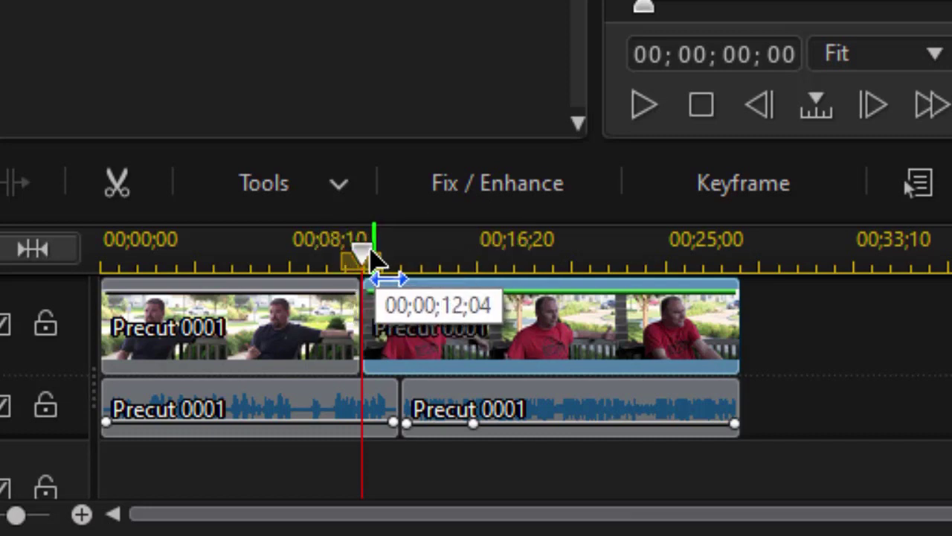
# Move playback back to about seven seconds to review the L cut
pyautogui.moveTo(359, 255); pyautogui.dragTo(311, 266)
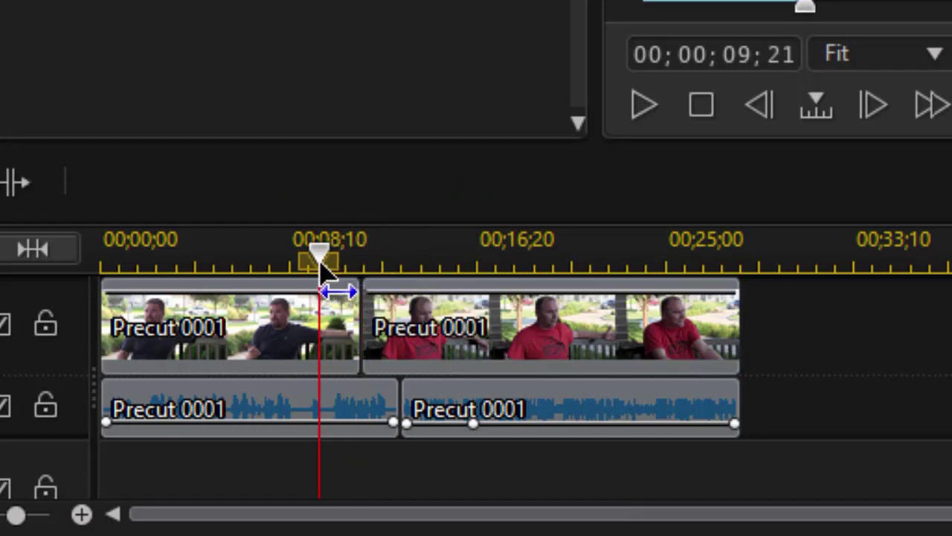
pyautogui.click(308, 290)
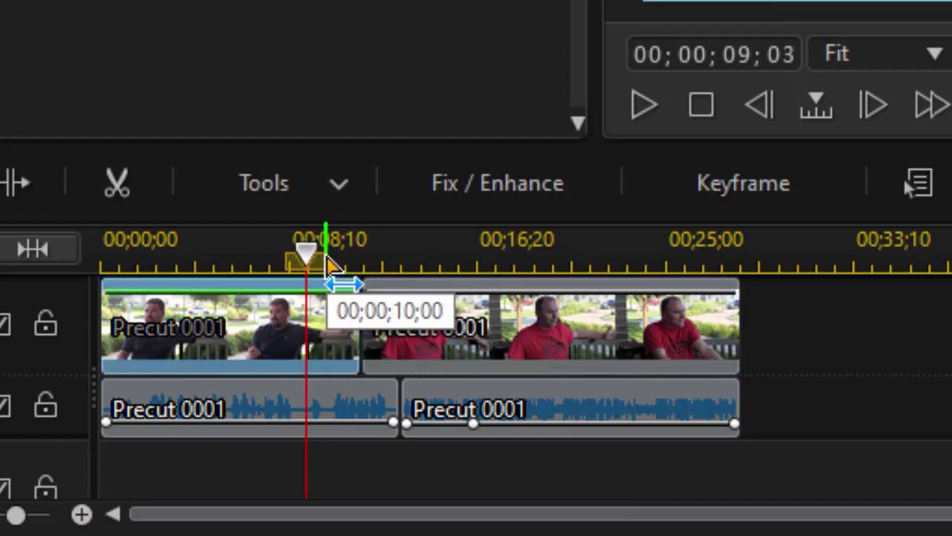
pyautogui.moveTo(307, 259); pyautogui.dragTo(262, 274)
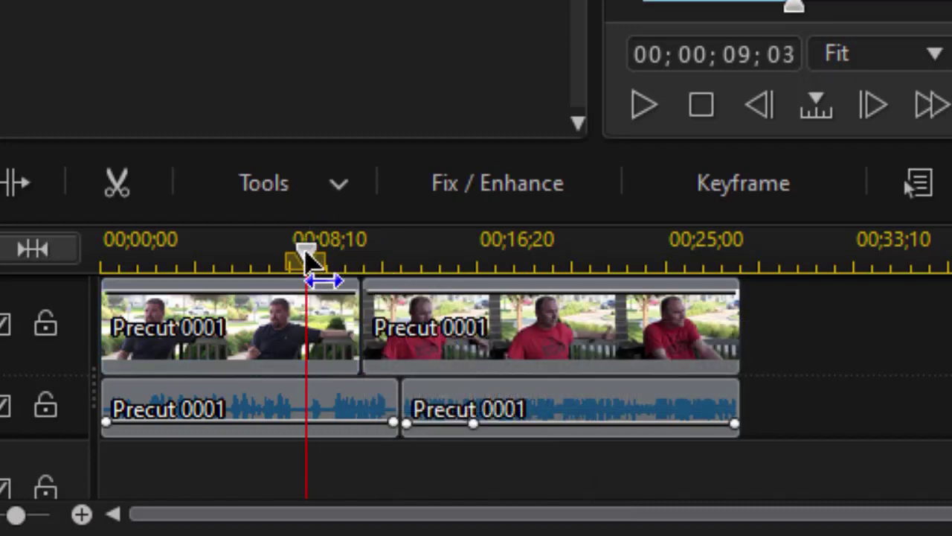
pyautogui.click(257, 275)
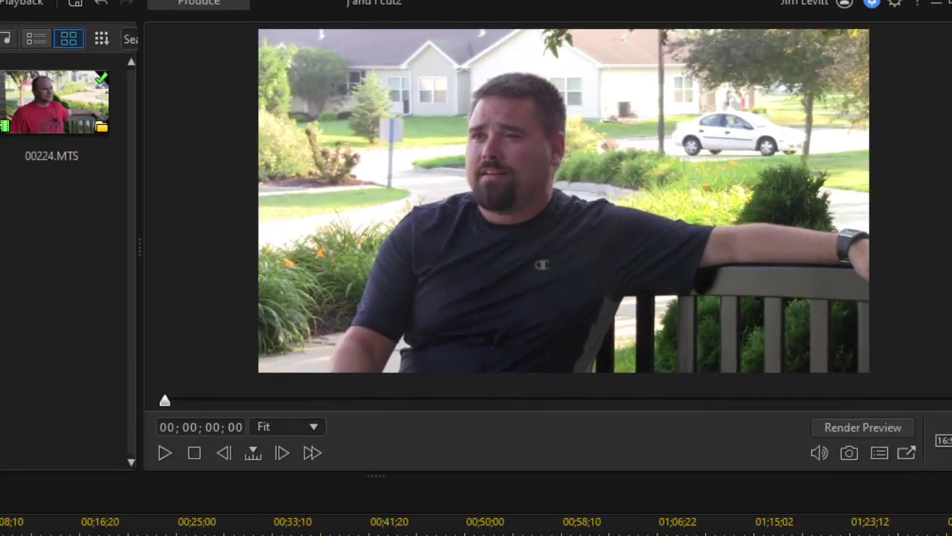
# Scroll the timeline right and select the Precut 0001 hat interview clip
pyautogui.hscroll(5, 506, 469)
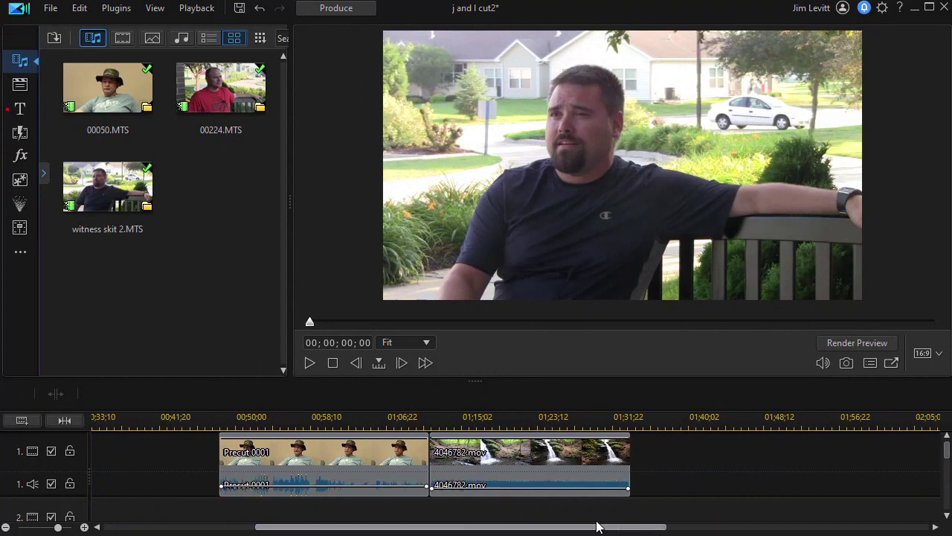
pyautogui.click(623, 165)
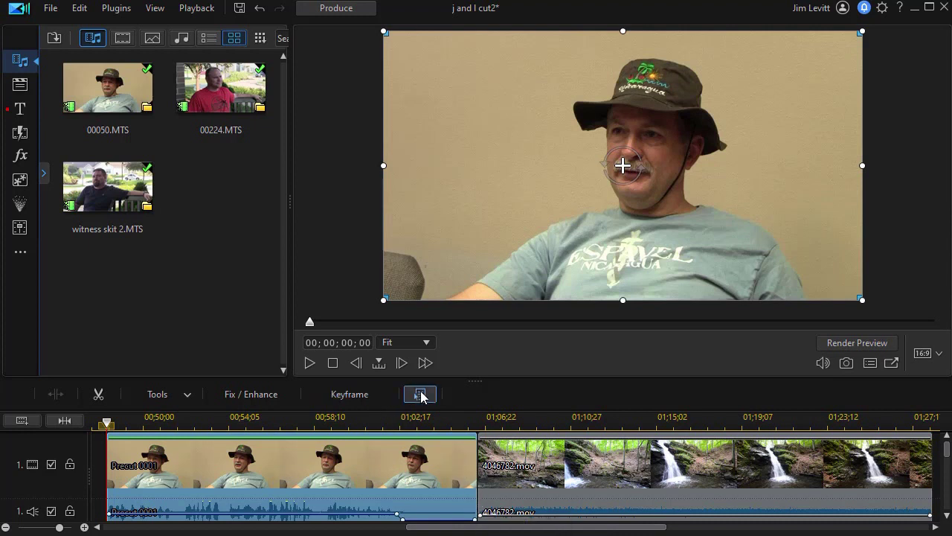
pyautogui.click(310, 363)
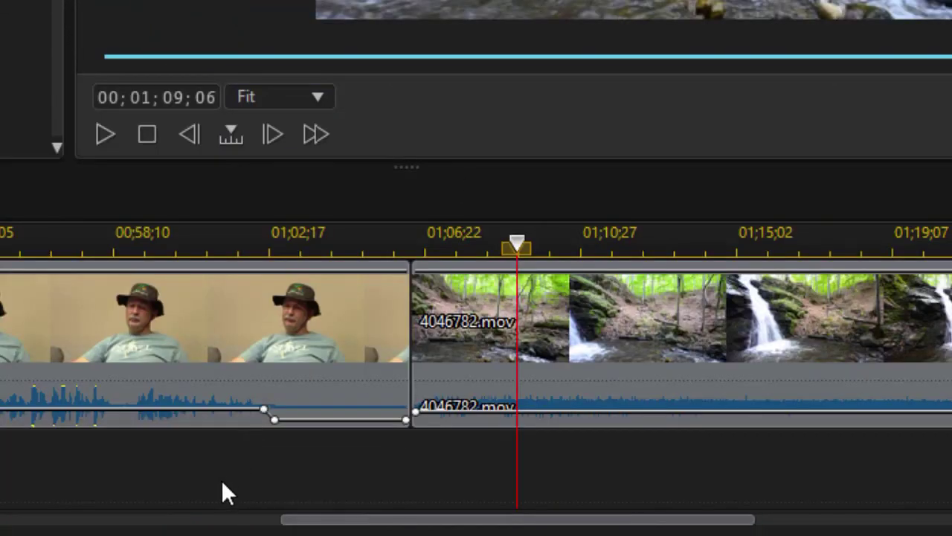
# Unlink video and audio on the hat interview and waterfall 4046782.mov clips
pyautogui.moveTo(213, 477); pyautogui.dragTo(630, 297)
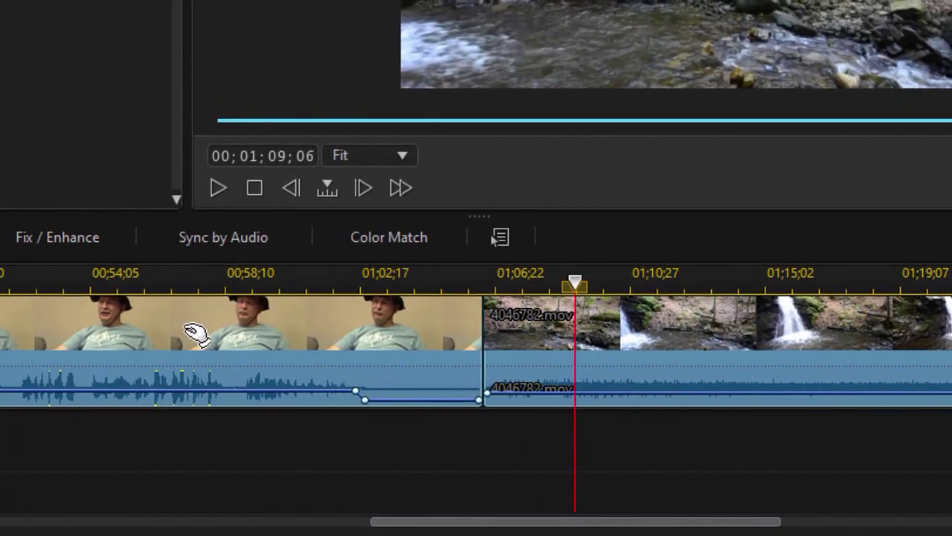
pyautogui.rightClick(194, 333)
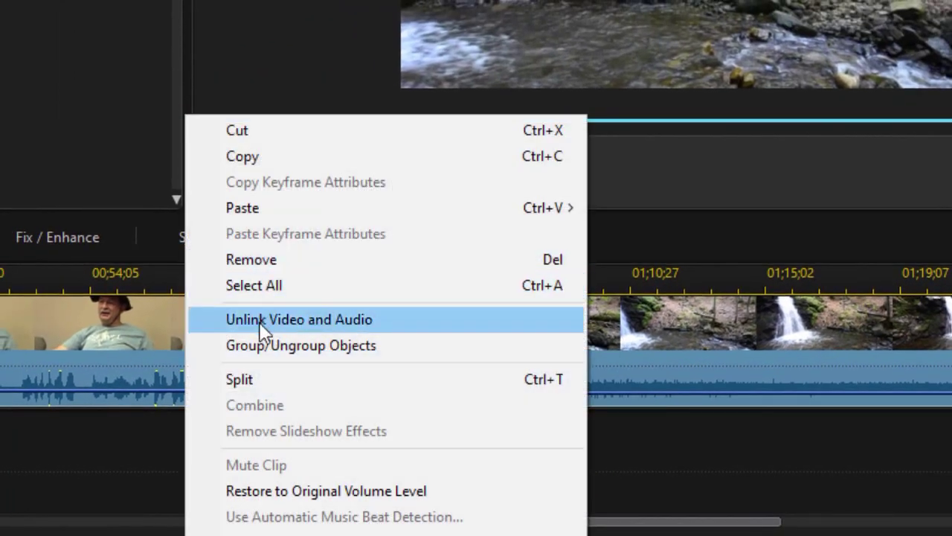
pyautogui.click(406, 315)
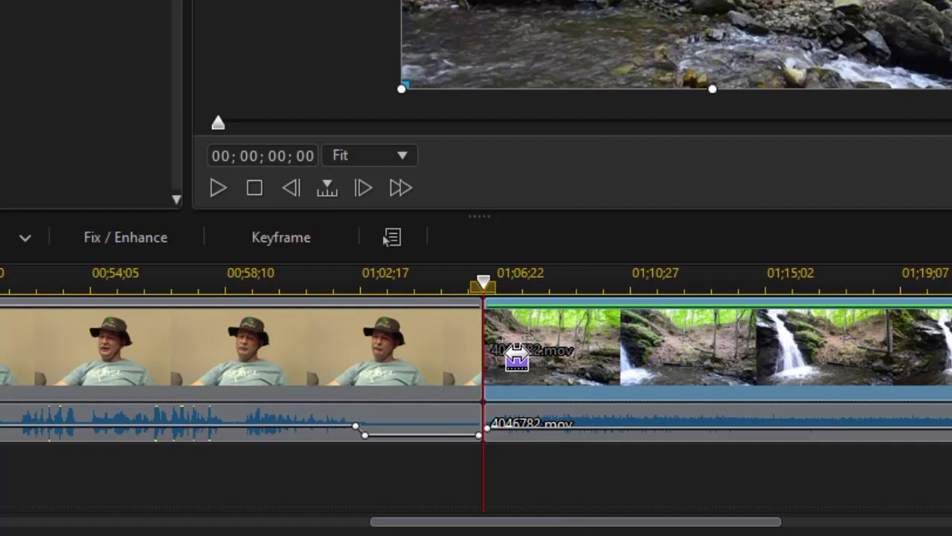
# Start the waterfall video at 01;05;22, overwrite it onto the interview's end, and lower the interview audio's tail
pyautogui.moveTo(485, 360); pyautogui.dragTo(549, 366)
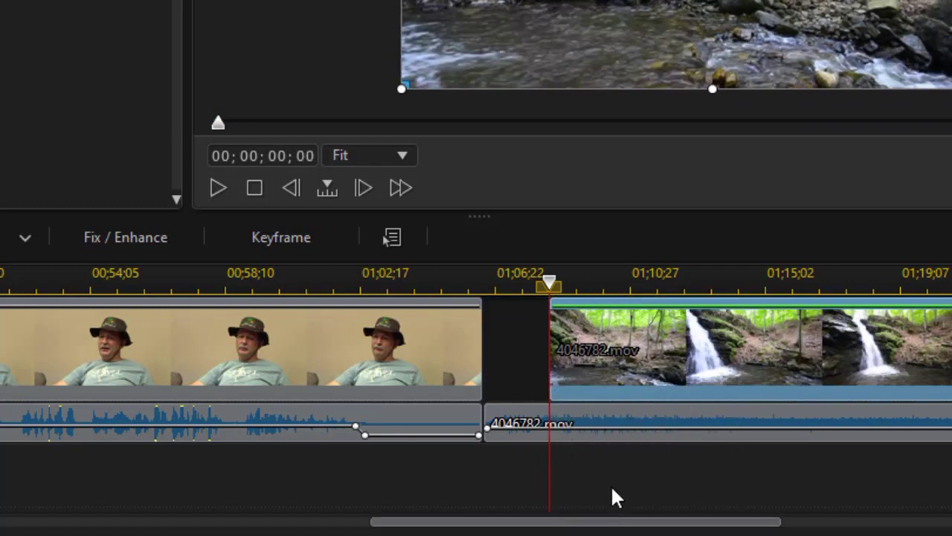
pyautogui.moveTo(651, 476); pyautogui.dragTo(686, 299)
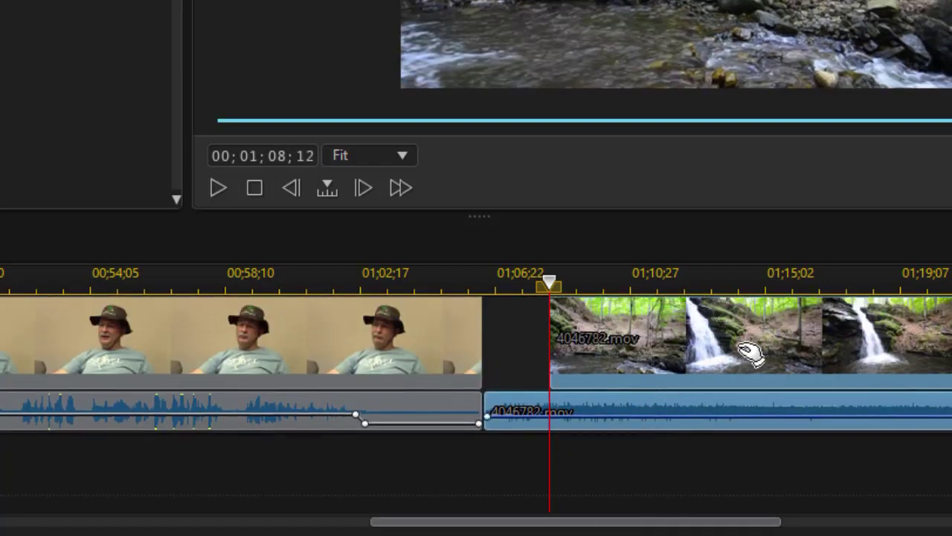
pyautogui.moveTo(729, 350); pyautogui.dragTo(682, 346)
pyautogui.click(744, 359)
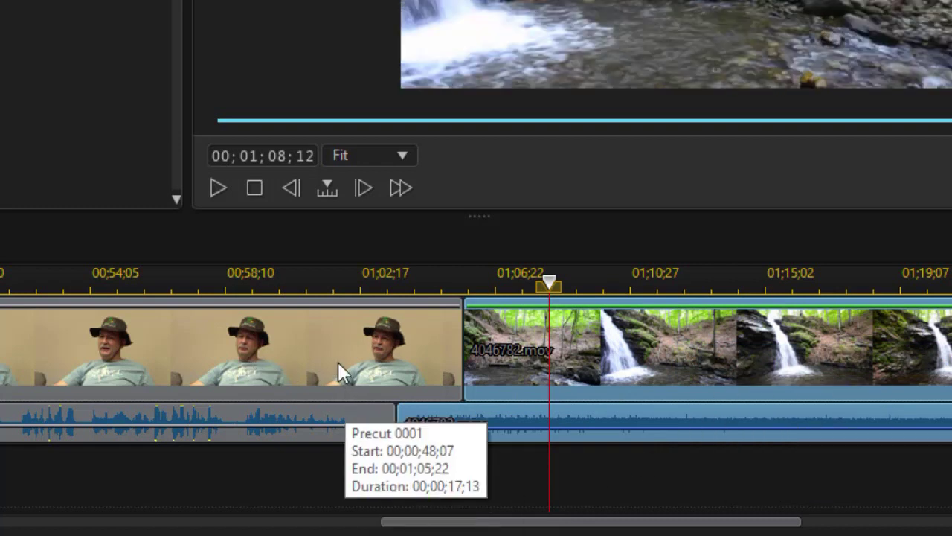
pyautogui.moveTo(363, 426); pyautogui.dragTo(363, 435)
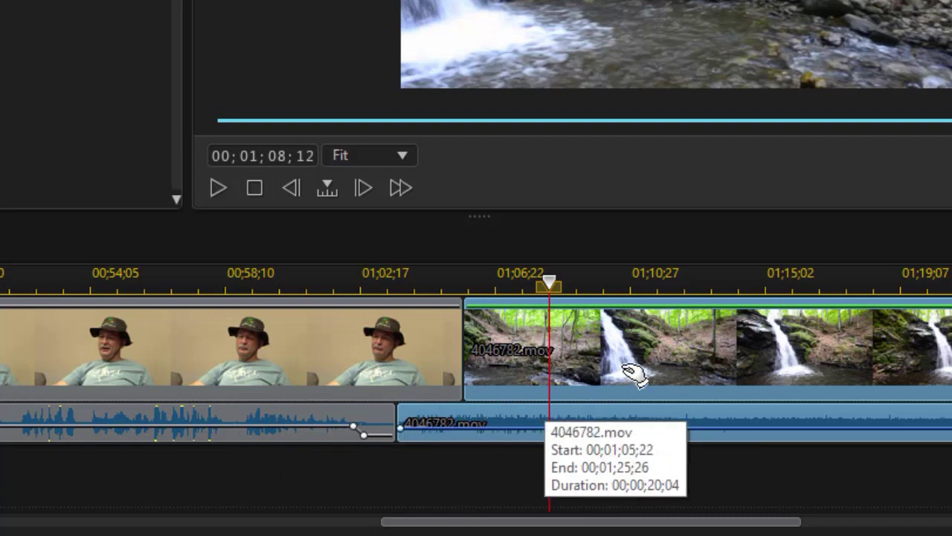
pyautogui.moveTo(548, 283); pyautogui.dragTo(125, 340)
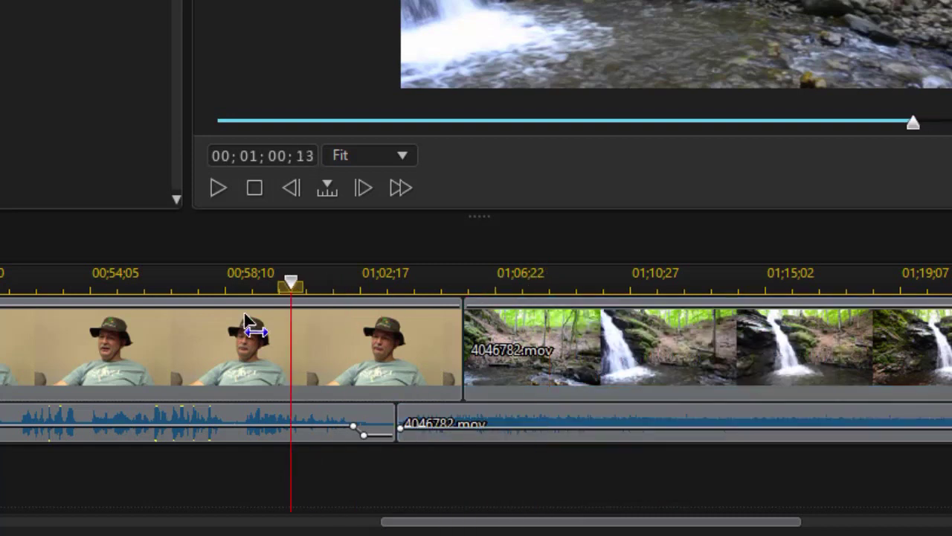
pyautogui.click(127, 341)
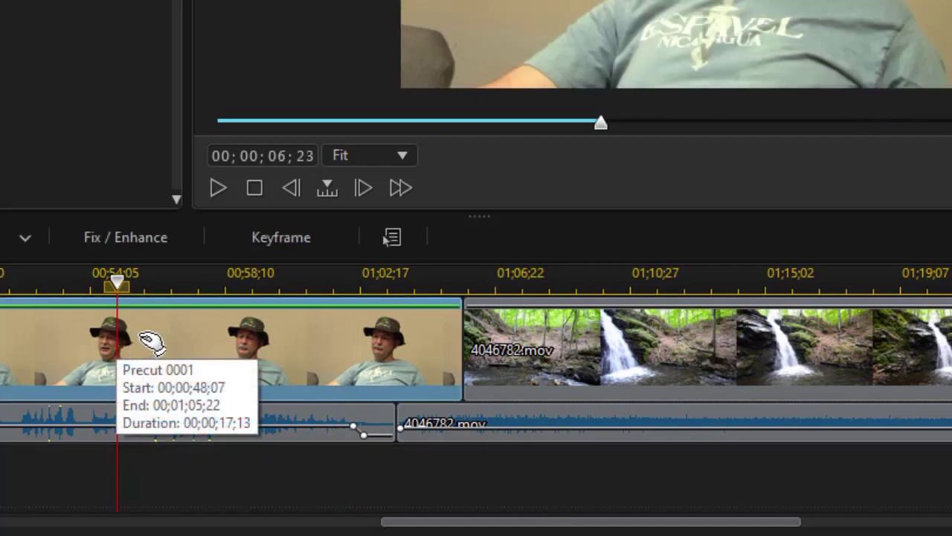